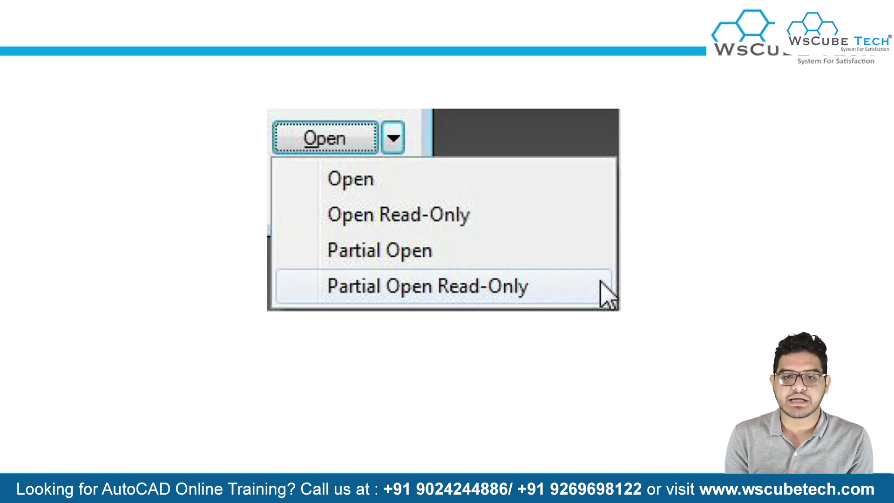
Switch to AutoCAD, open auto1.dwg from the autocad folder with the standard Open option, and close it again
{"action": "key", "text": "alt+Tab"}
{"action": "key", "text": "alt+Tab"}
{"action": "key", "text": "alt+Tab"}
{"action": "key", "text": "alt+Tab"}
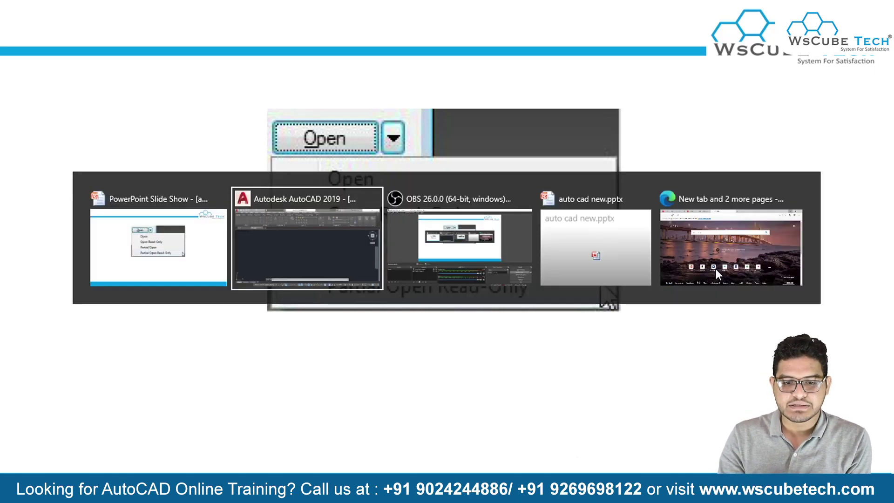
{"action": "key", "text": "alt+Tab"}
{"action": "key", "text": "alt+Tab"}
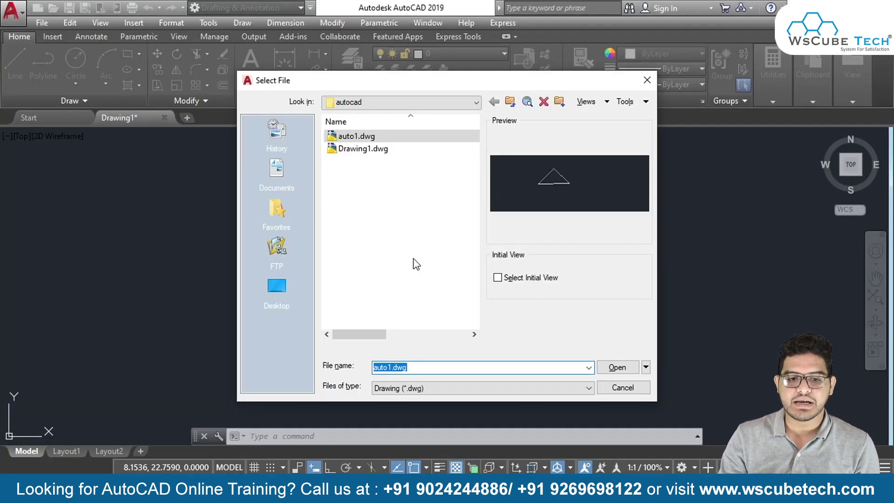
{"action": "left_click", "coordinate": [354, 136]}
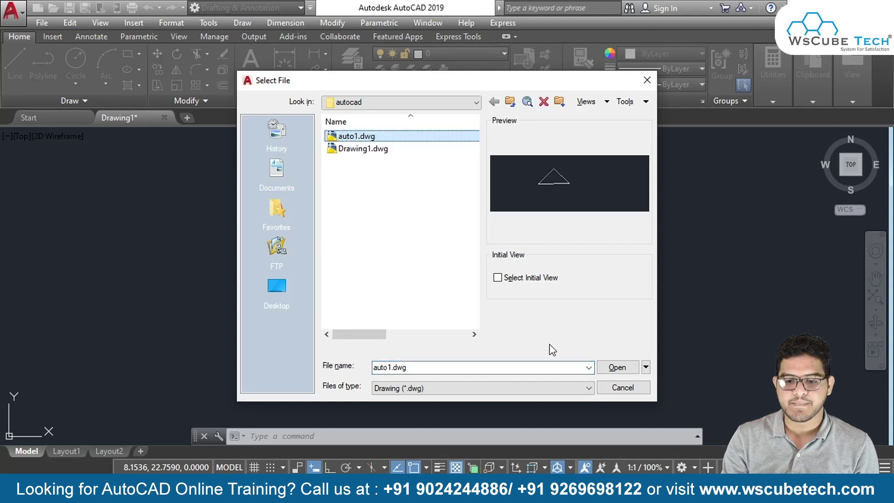
{"action": "left_click", "coordinate": [645, 367]}
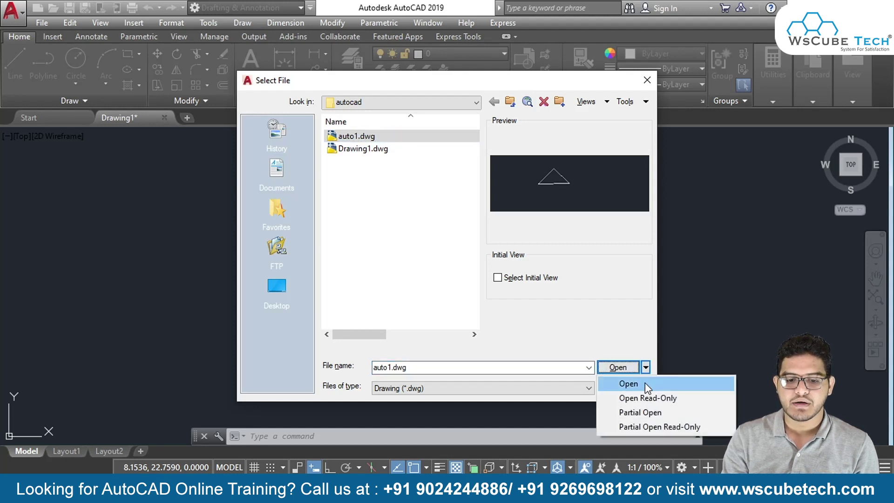
{"action": "left_click", "coordinate": [644, 383]}
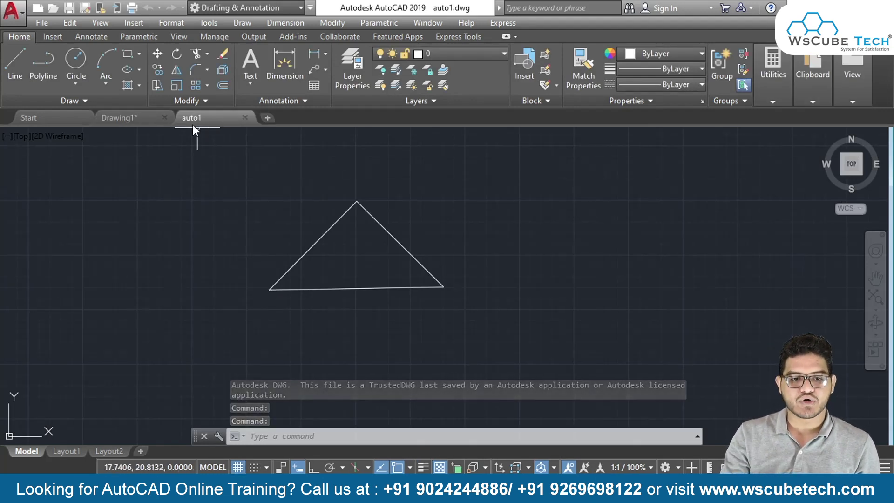
{"action": "mouse_move", "coordinate": [208, 122]}
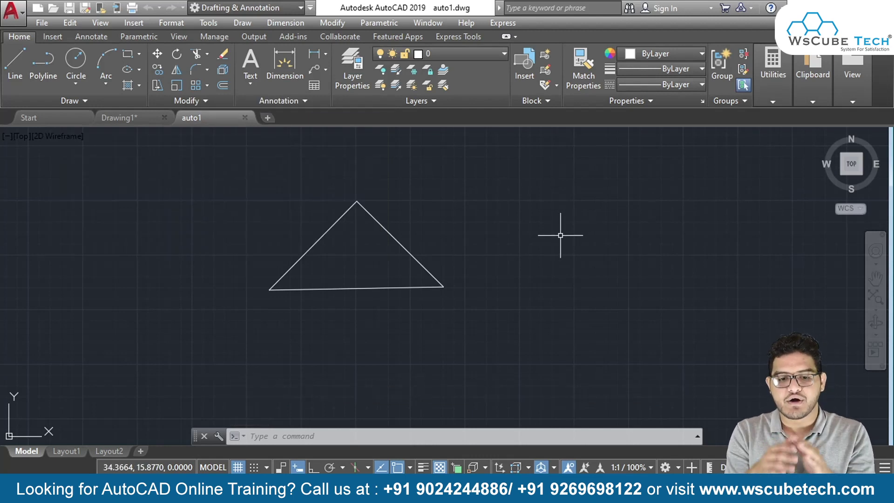
{"action": "left_click", "coordinate": [245, 118]}
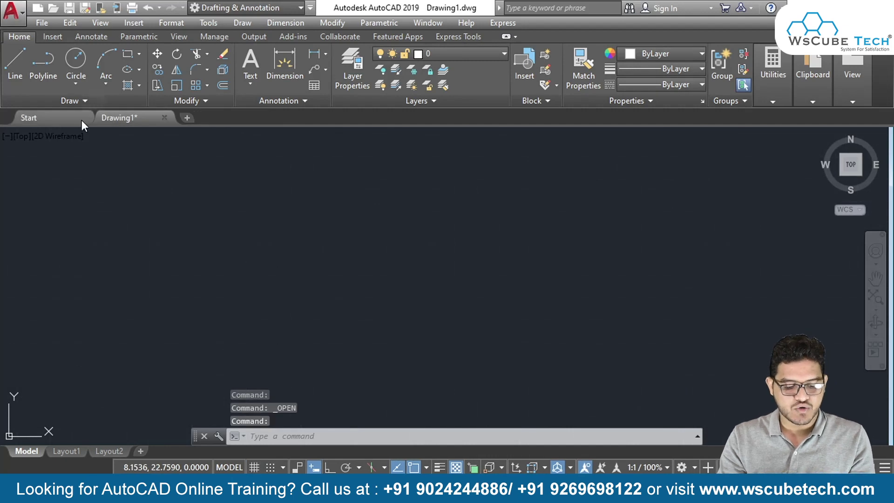
Browse the History, Documents, autocad folder, Favorites and Desktop locations in the file selection dialog
{"action": "key", "text": "ctrl+o"}
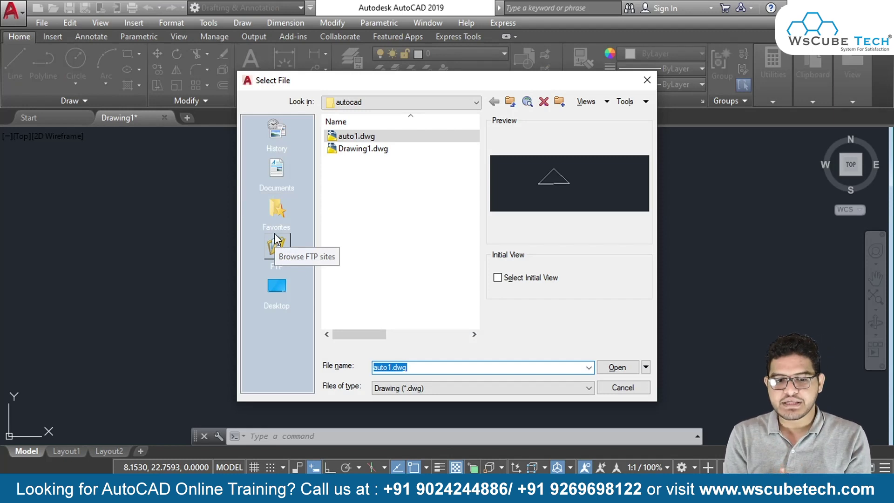
{"action": "left_click", "coordinate": [282, 148]}
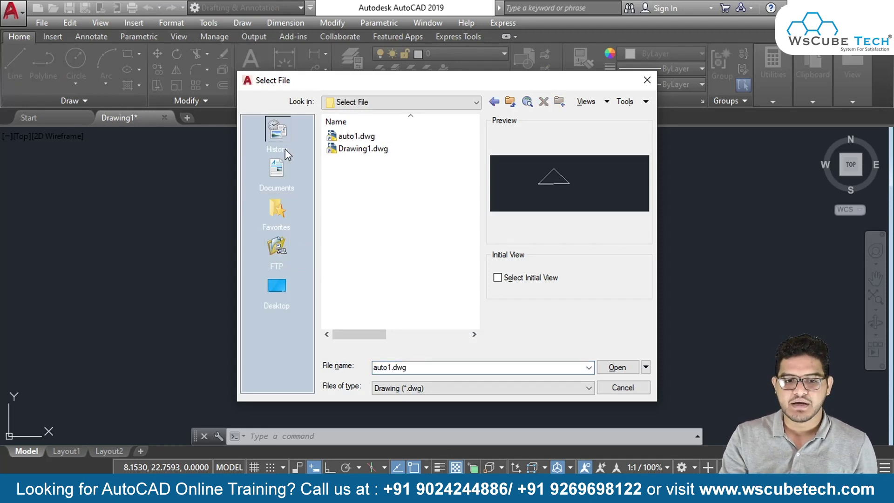
{"action": "left_click", "coordinate": [290, 175]}
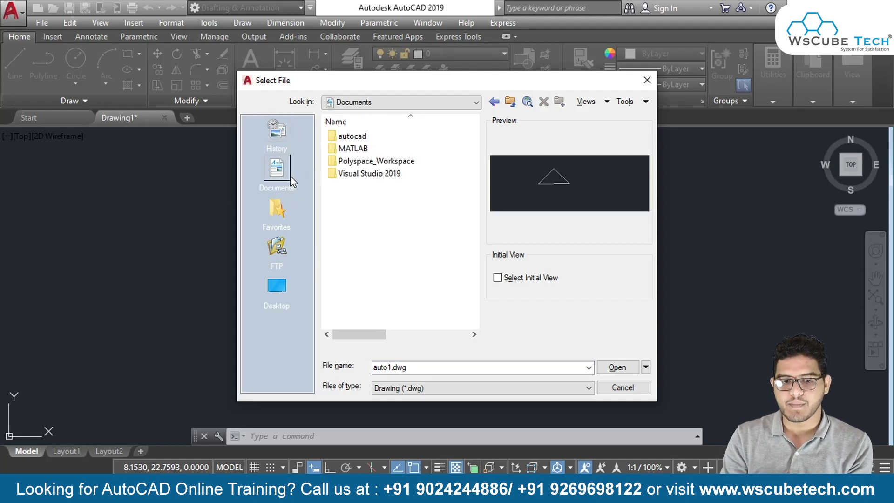
{"action": "double_click", "coordinate": [352, 137]}
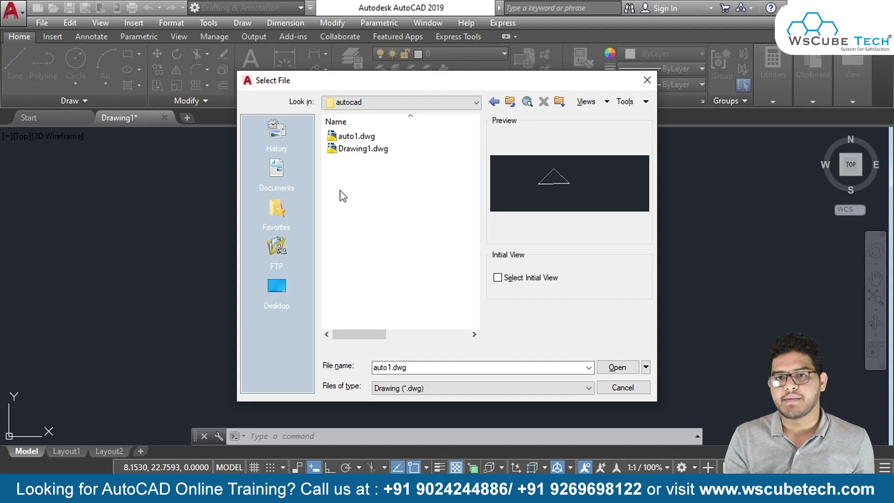
{"action": "left_click", "coordinate": [277, 210]}
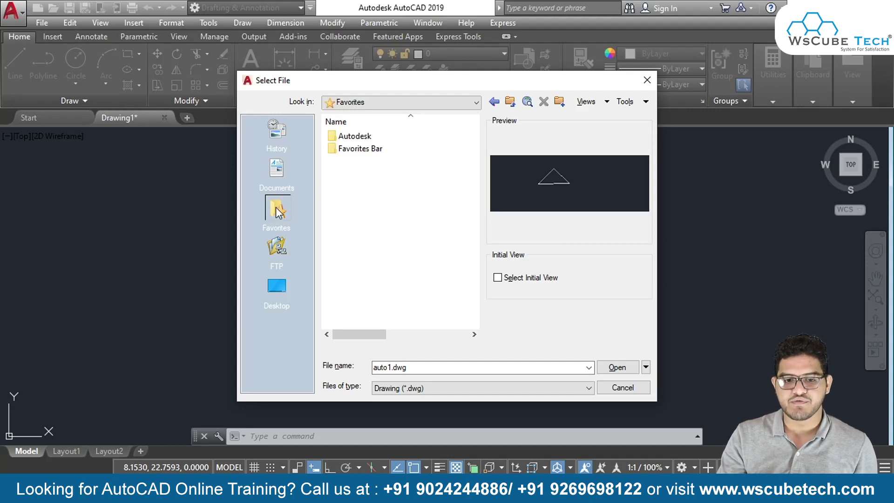
{"action": "left_click", "coordinate": [279, 285]}
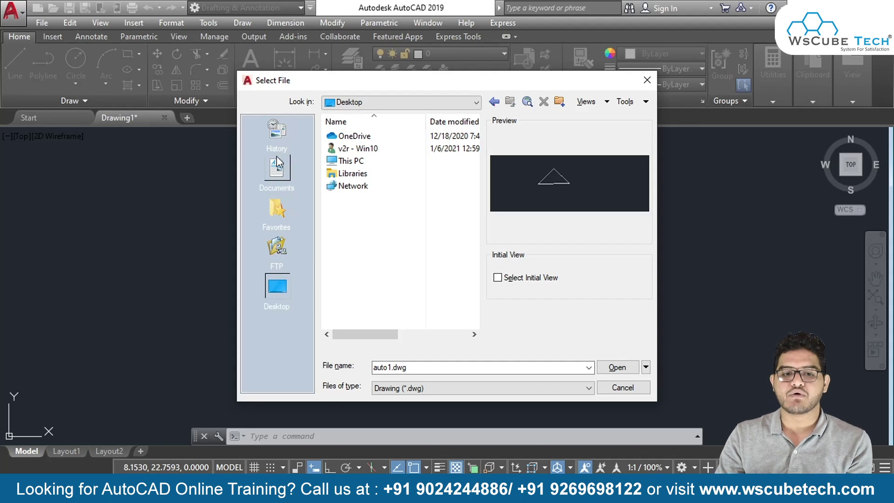
Open auto1.dwg from the History location using the standard Open option
{"action": "left_click", "coordinate": [270, 135]}
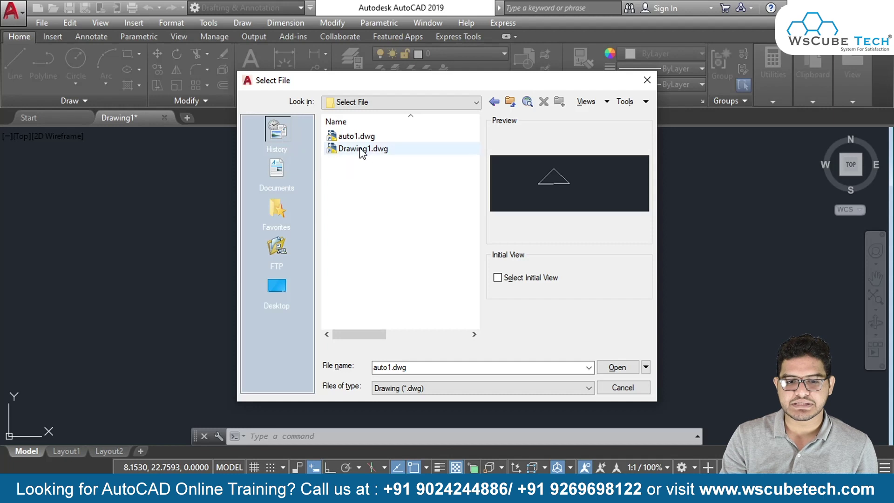
{"action": "left_click", "coordinate": [364, 137]}
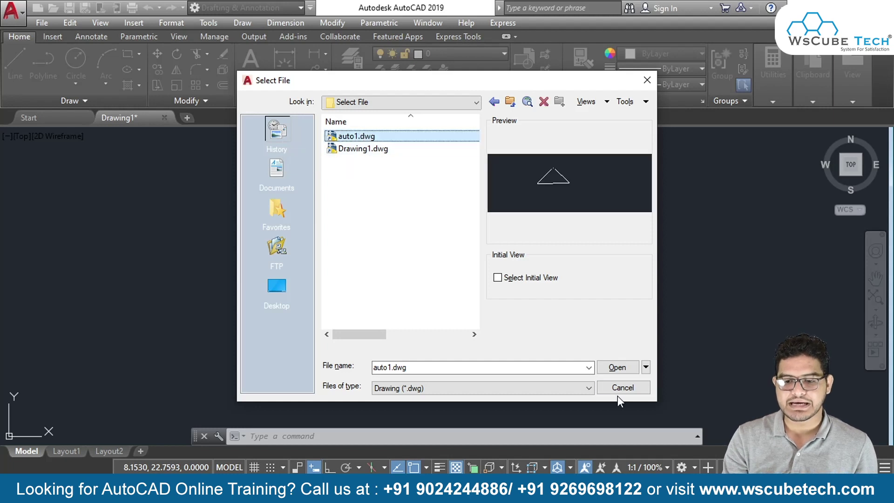
{"action": "left_click", "coordinate": [646, 367]}
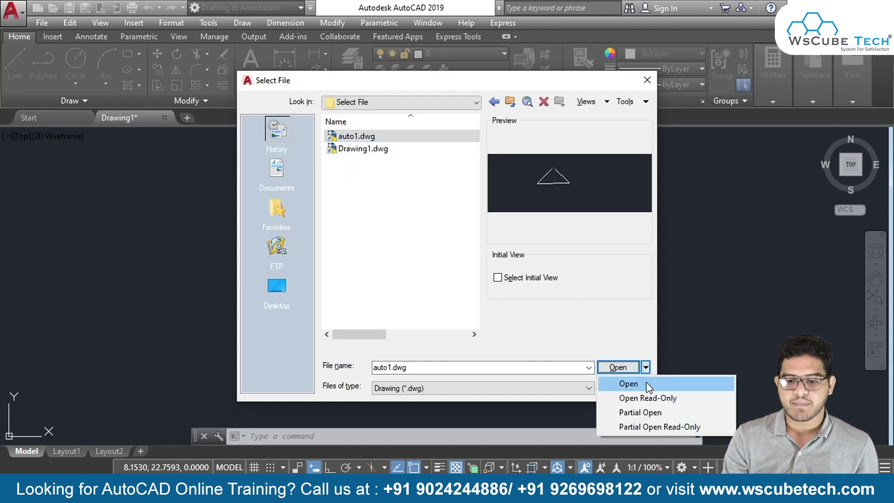
{"action": "left_click", "coordinate": [645, 382]}
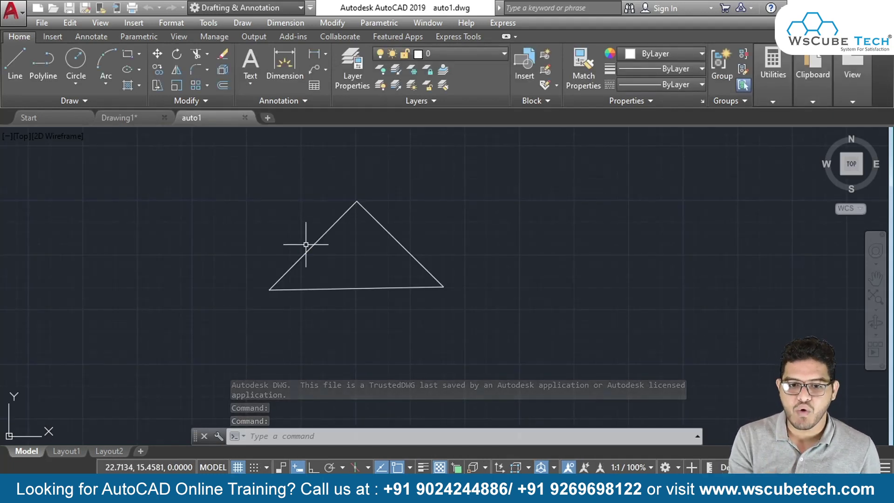
View the Drawing1 and auto1 drawings in turn, and close auto1
{"action": "left_click", "coordinate": [133, 119]}
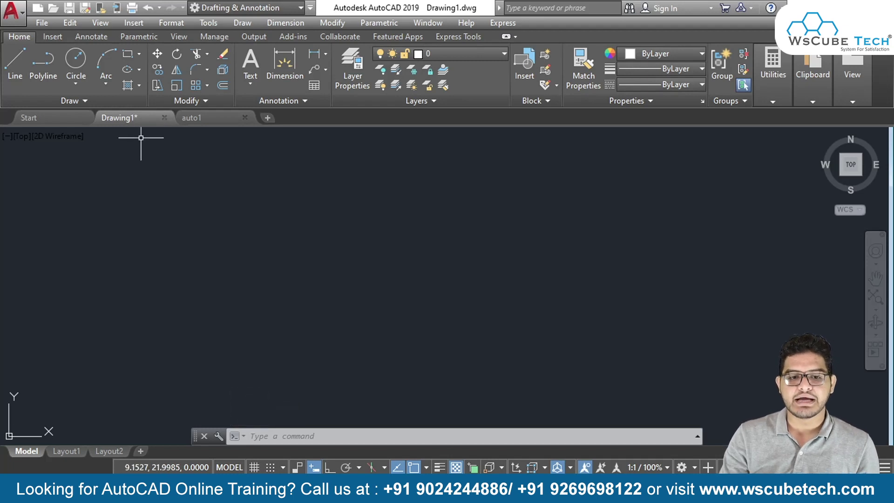
{"action": "left_click", "coordinate": [211, 119]}
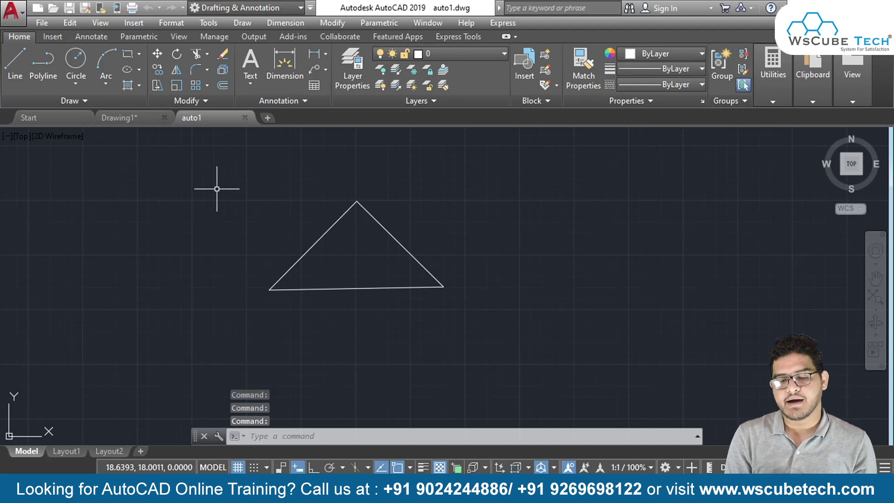
{"action": "left_click", "coordinate": [245, 117]}
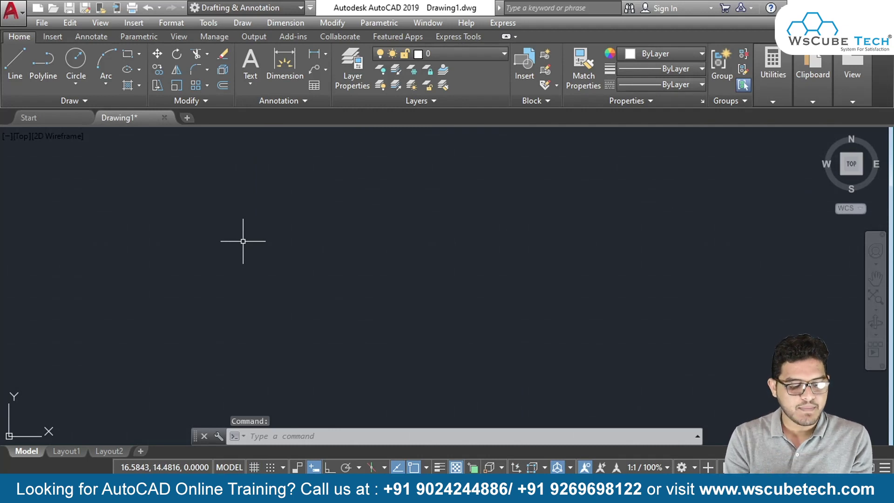
Switch to the PowerPoint slide show and advance to the slide about the Partial Open dialog
{"action": "key", "text": "alt+Tab"}
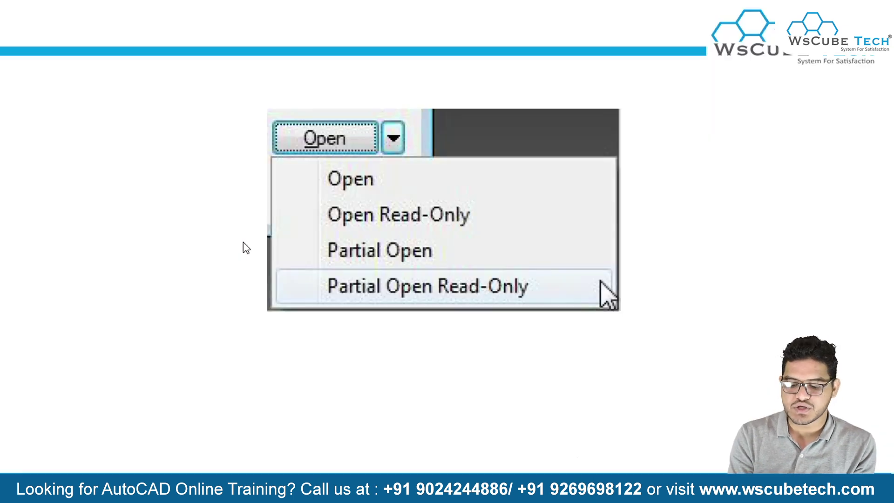
{"action": "left_click", "coordinate": [242, 242]}
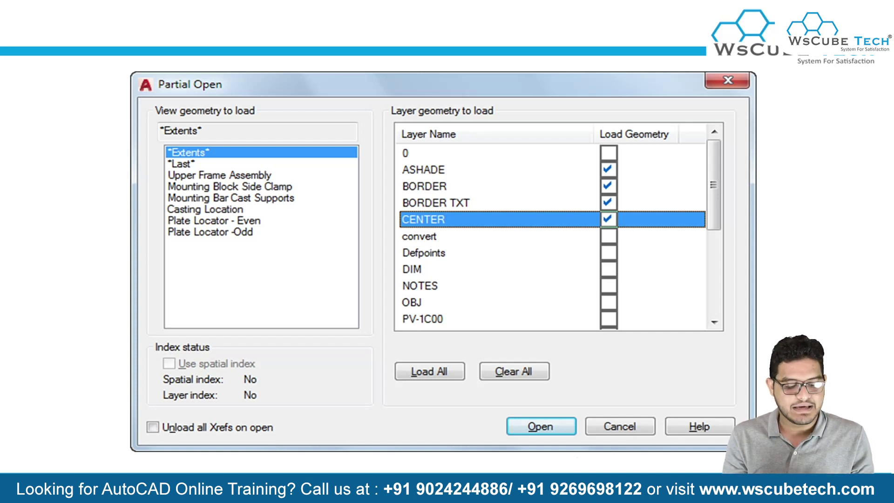
Switch back to AutoCAD and use Partial Open on auto1.dwg with *Extents* and layer 0 geometry, accepting to open the entire drawing
{"action": "key", "text": "alt+Tab"}
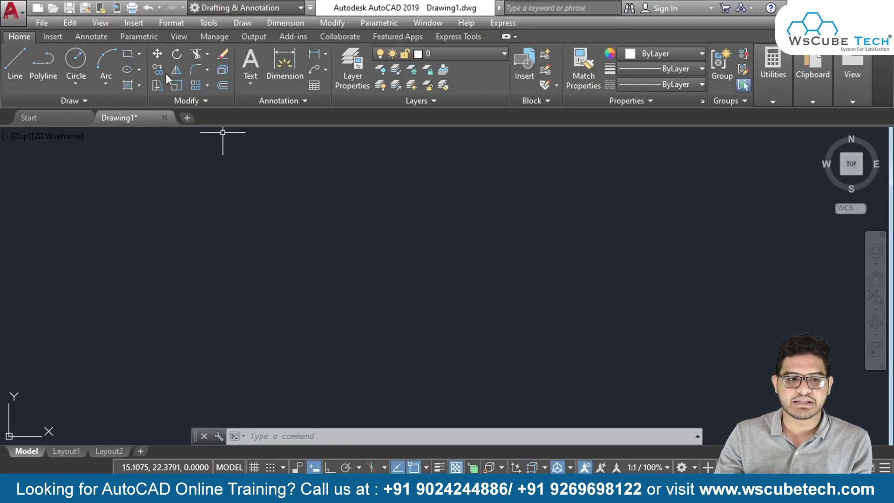
{"action": "left_click", "coordinate": [11, 13]}
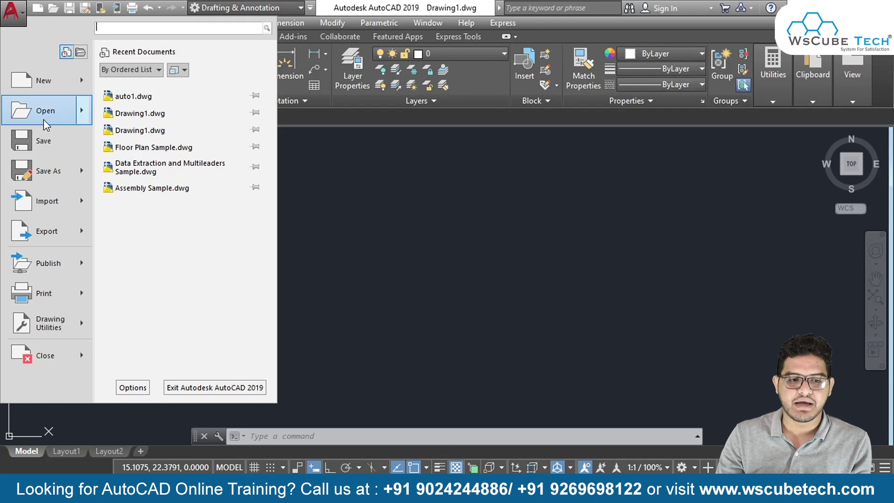
{"action": "left_click", "coordinate": [62, 113]}
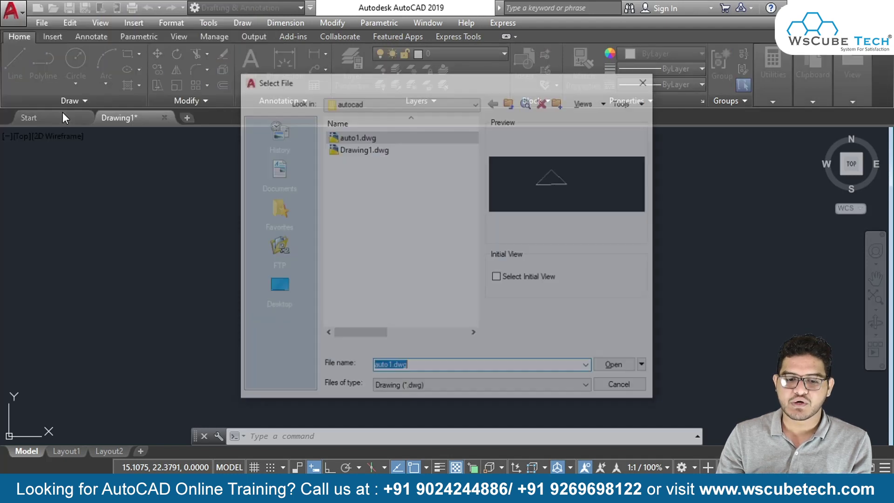
{"action": "left_click", "coordinate": [646, 367]}
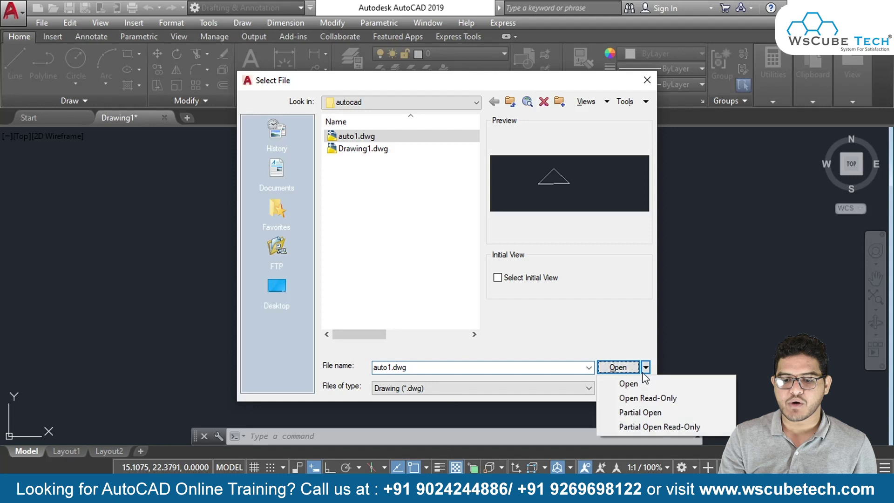
{"action": "left_click", "coordinate": [638, 417]}
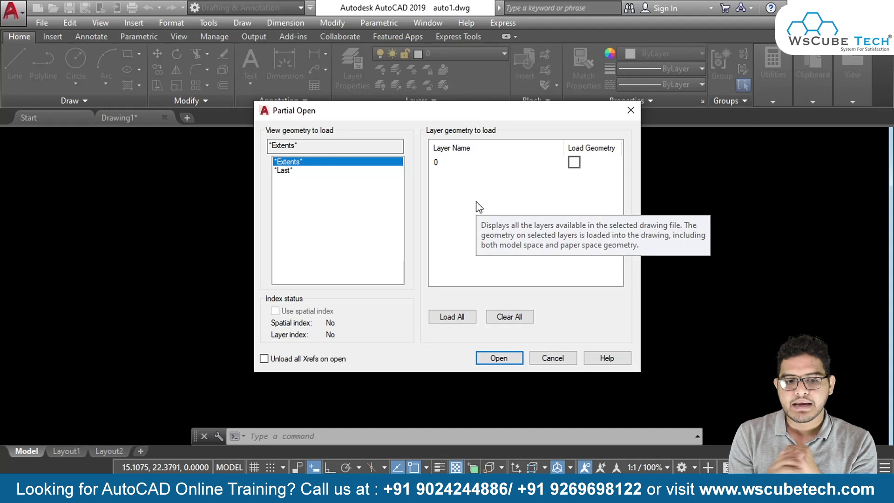
{"action": "left_click", "coordinate": [574, 162]}
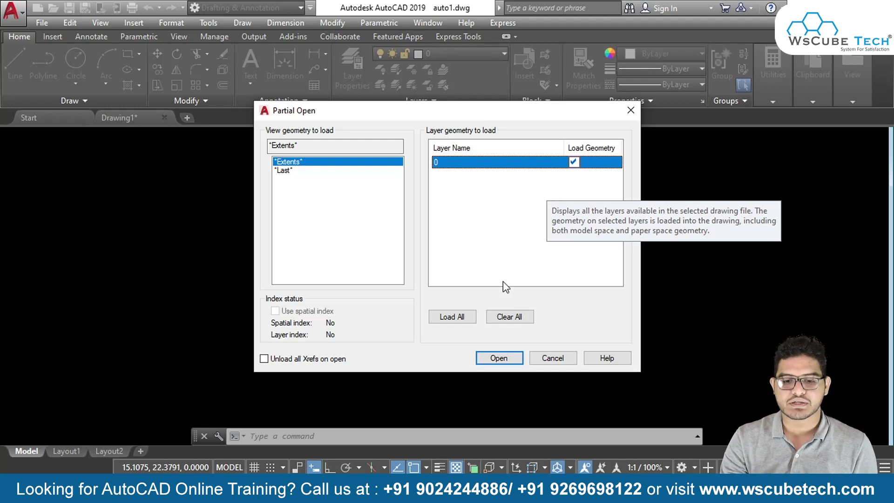
{"action": "left_click", "coordinate": [501, 359]}
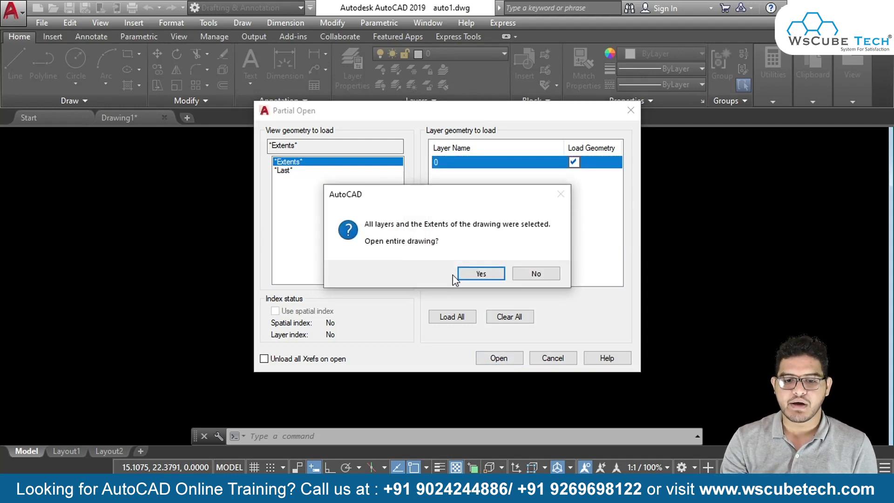
{"action": "left_click", "coordinate": [480, 275]}
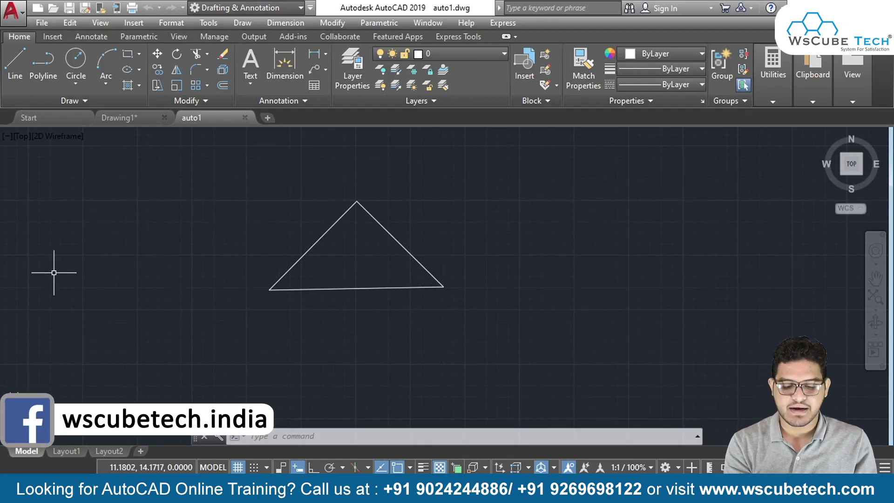
Open Drawing1.dwg from the autocad folder and close it again
{"action": "key", "text": "ctrl+o"}
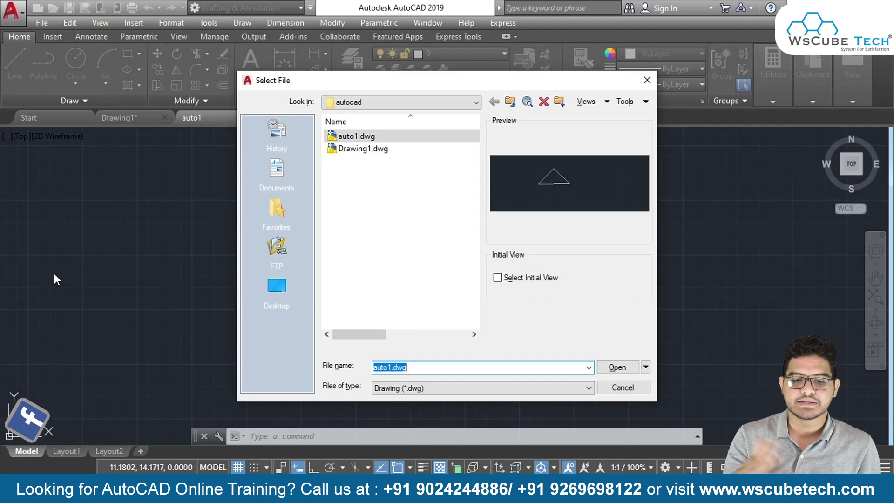
{"action": "left_click", "coordinate": [387, 152]}
{"action": "left_click", "coordinate": [385, 141]}
{"action": "left_click", "coordinate": [387, 164]}
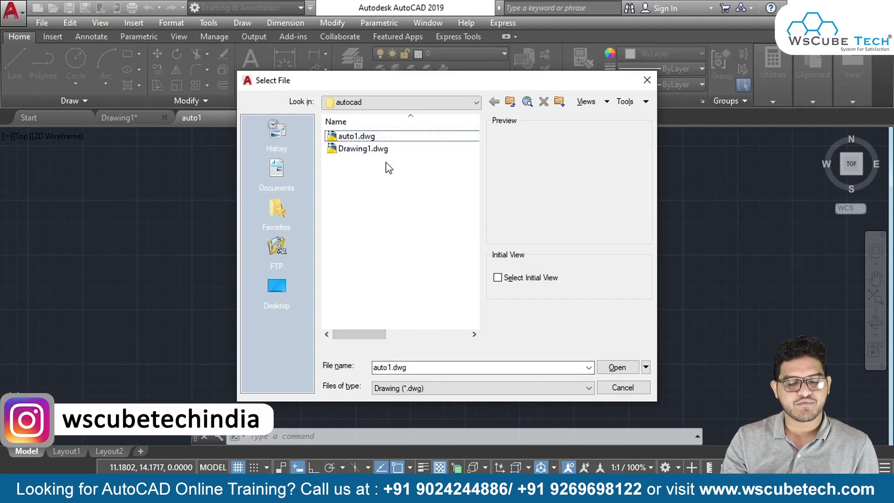
{"action": "left_click", "coordinate": [385, 148]}
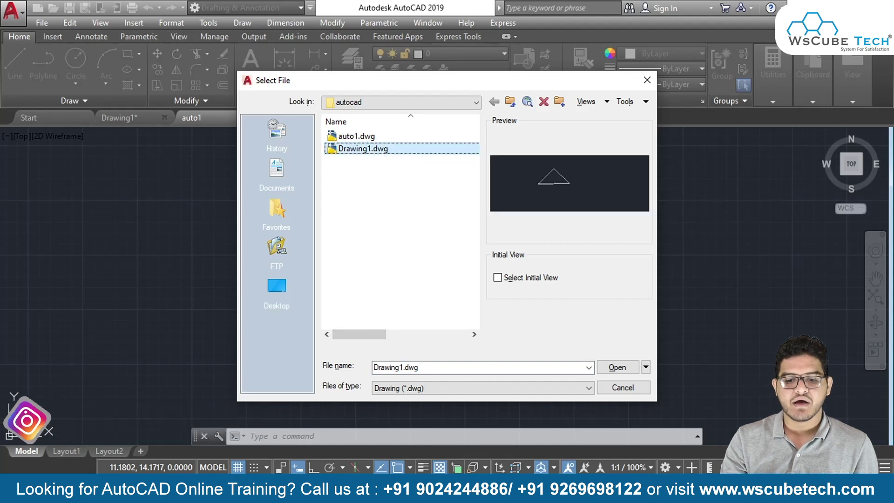
{"action": "left_click", "coordinate": [616, 367]}
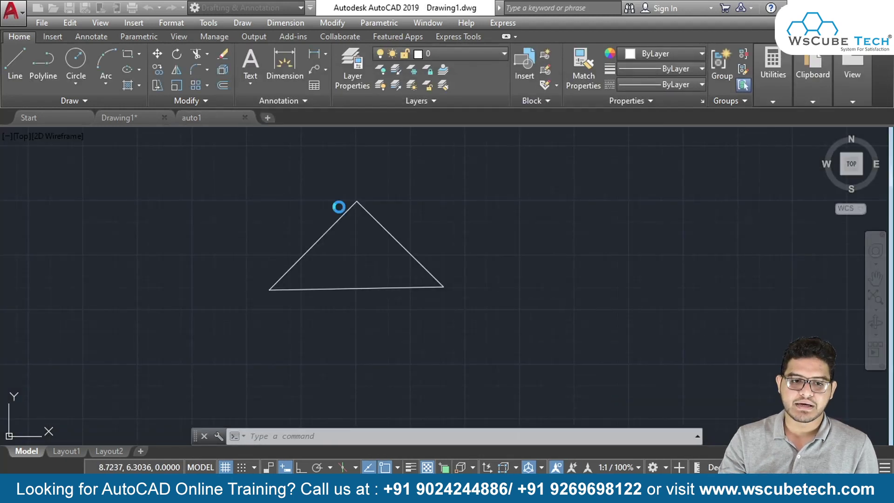
{"action": "left_click", "coordinate": [324, 117]}
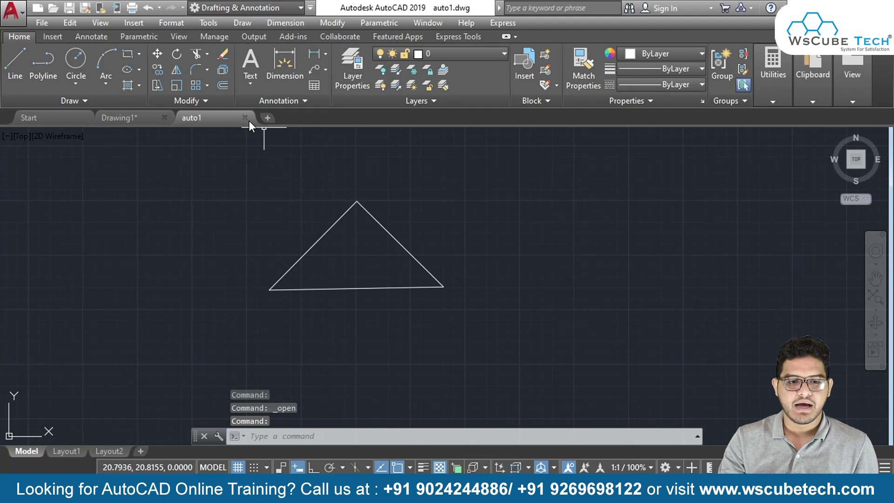
Open Drawing1.dwg from the autocad folder with the Open Read-Only option
{"action": "left_click", "coordinate": [16, 21]}
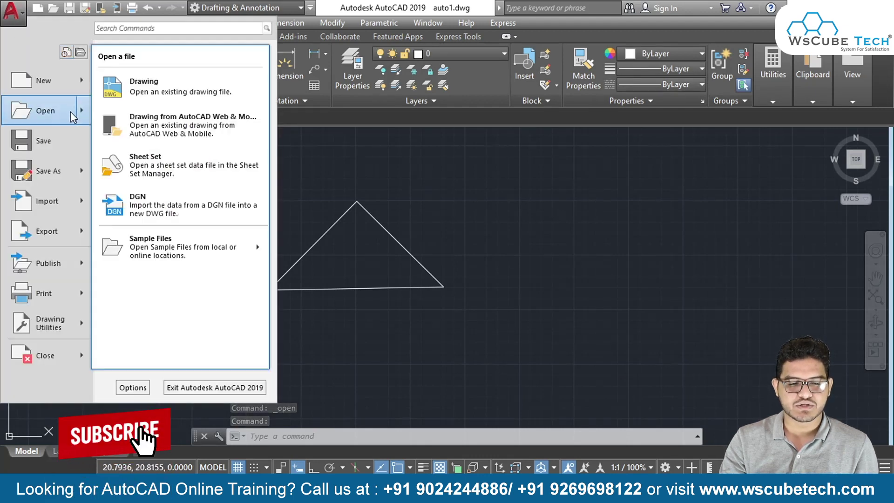
{"action": "left_click", "coordinate": [54, 117]}
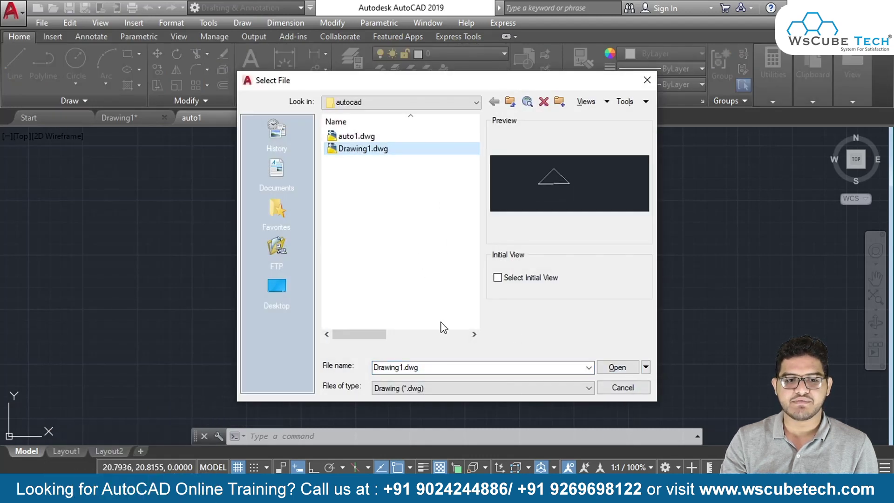
{"action": "left_click", "coordinate": [645, 368]}
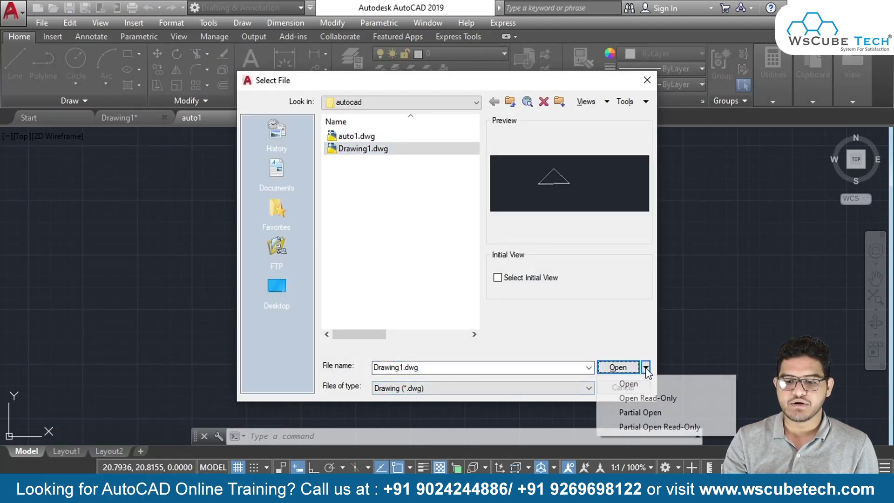
{"action": "left_click", "coordinate": [654, 398]}
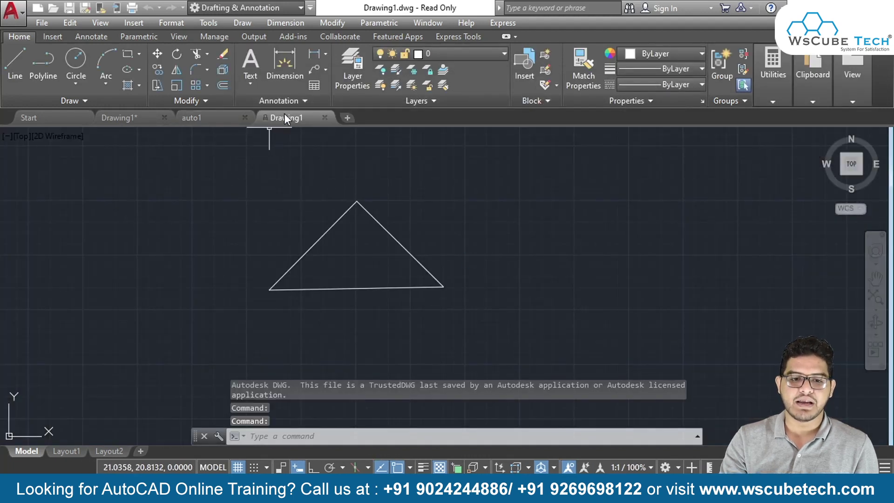
Close the read-only Drawing1 drawing and the auto1 drawing, leaving the unsaved Drawing1 open
{"action": "mouse_move", "coordinate": [263, 119]}
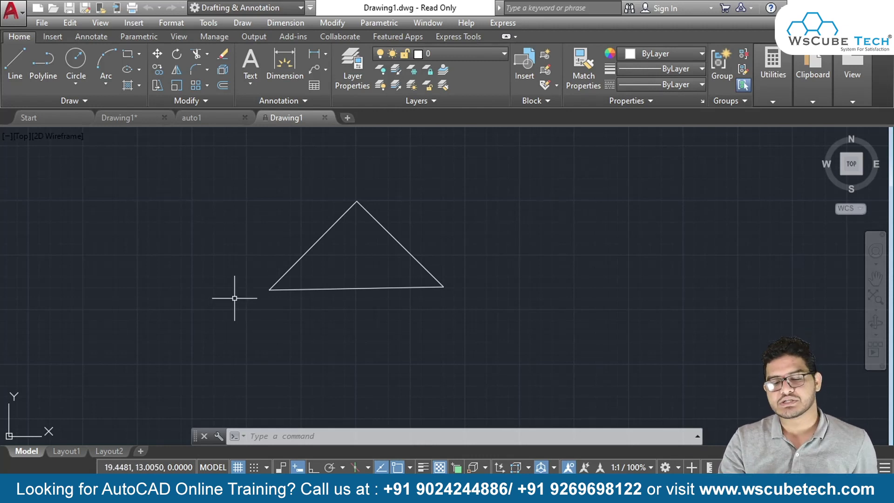
{"action": "left_click", "coordinate": [324, 117]}
{"action": "left_click", "coordinate": [245, 117]}
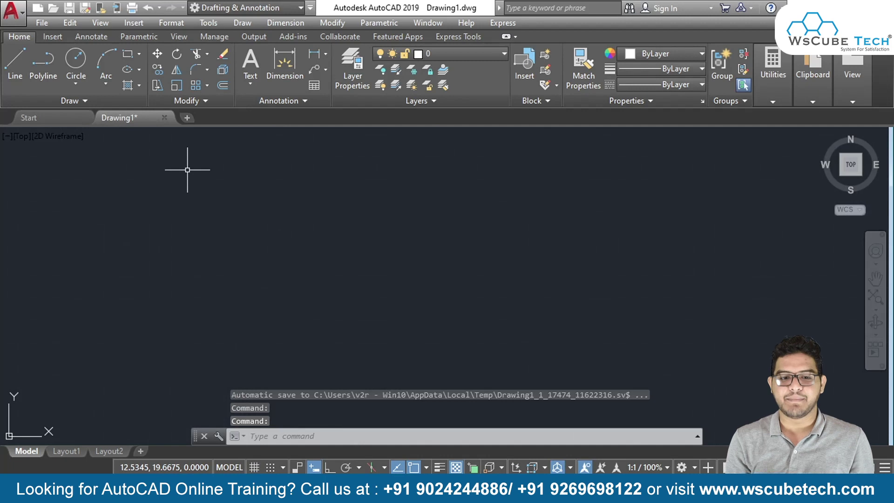
Switch to the PowerPoint slide show and advance to the closing Thank You slide
{"action": "key", "text": "alt+Tab"}
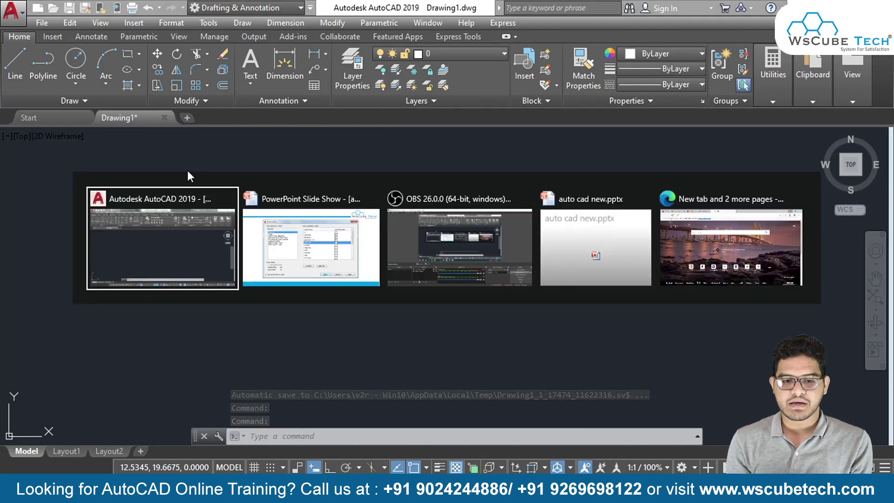
{"action": "key", "text": "alt+Tab"}
{"action": "left_click", "coordinate": [187, 171]}
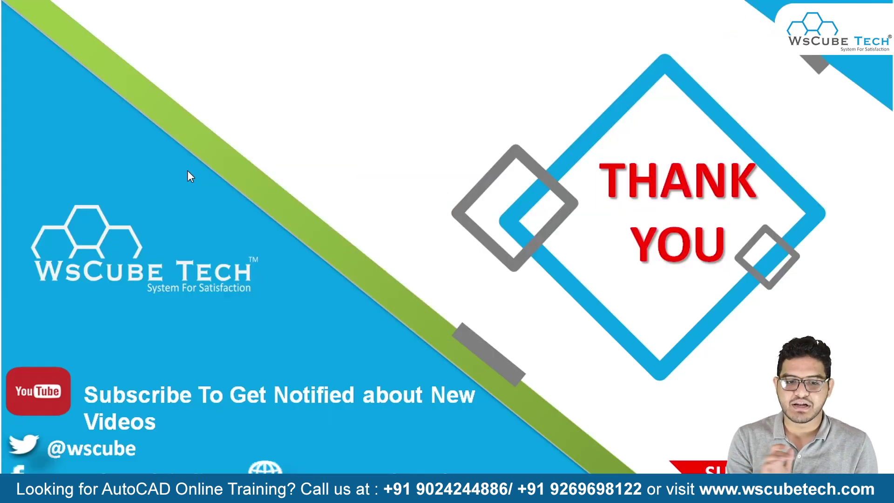